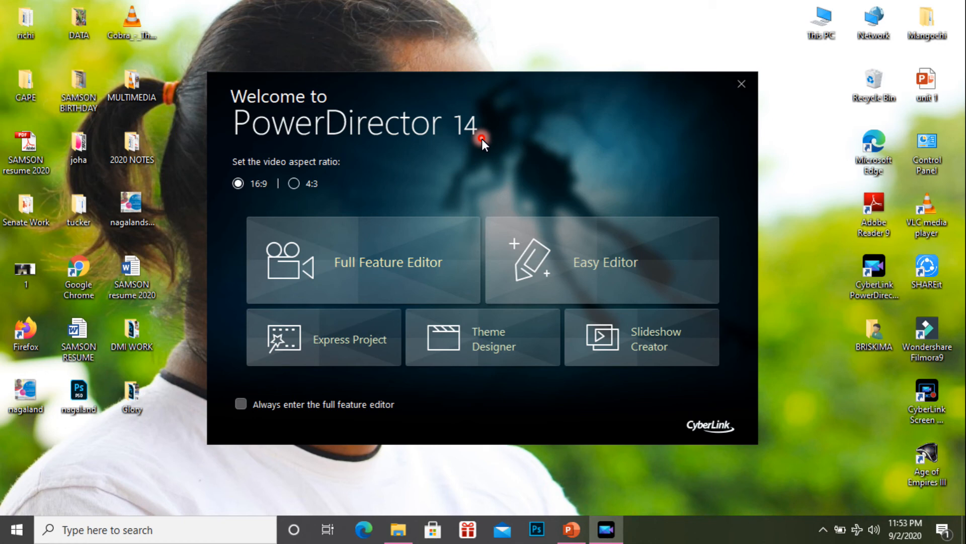
Step: Enter the full feature editor with the 16:9 aspect ratio and import the song, photo and video files into the media library
{"action": "left_click", "coordinate": [399, 246]}
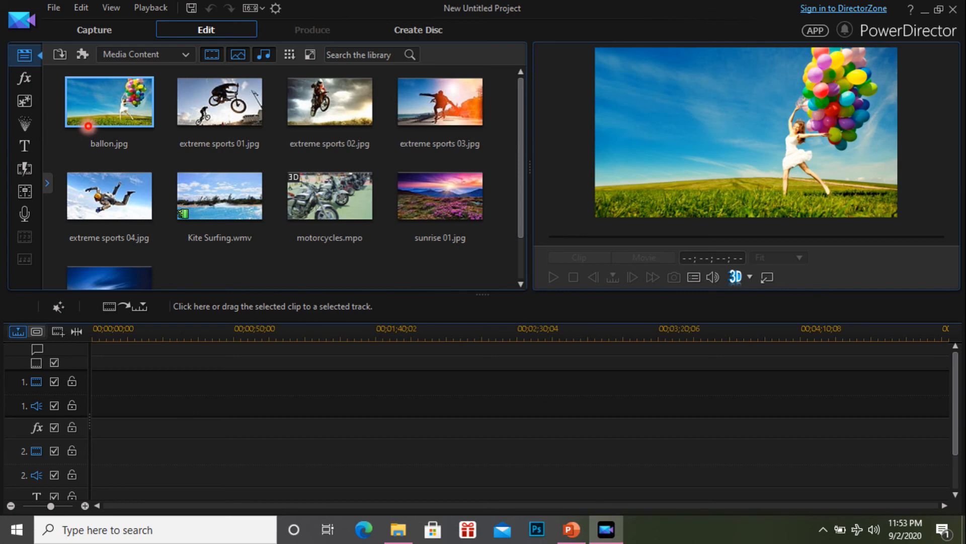
{"action": "left_click", "coordinate": [255, 52]}
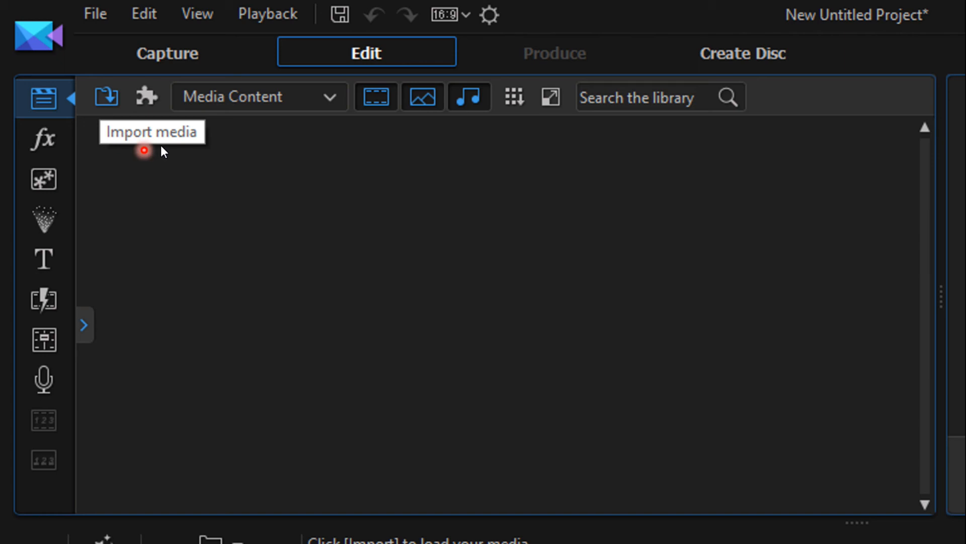
{"action": "left_click", "coordinate": [185, 134]}
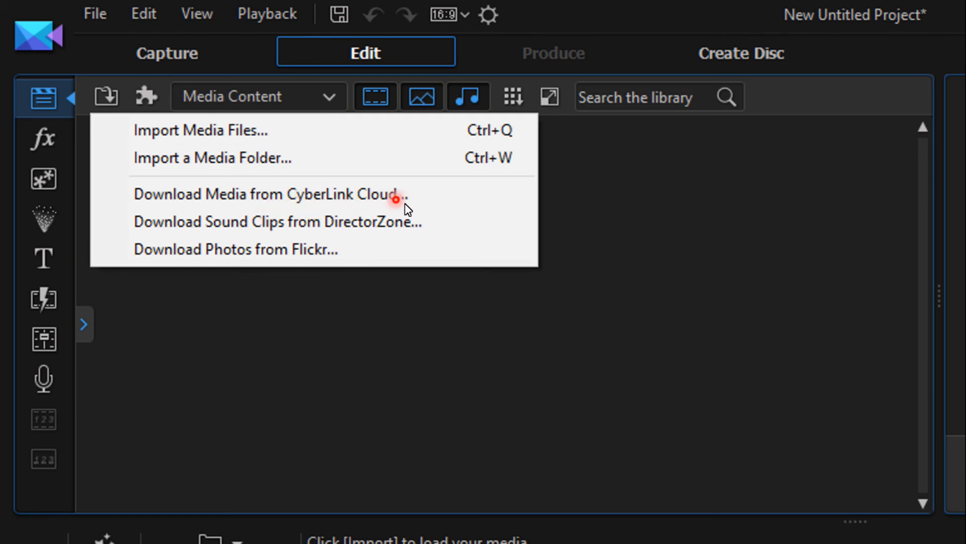
{"action": "left_click", "coordinate": [347, 204]}
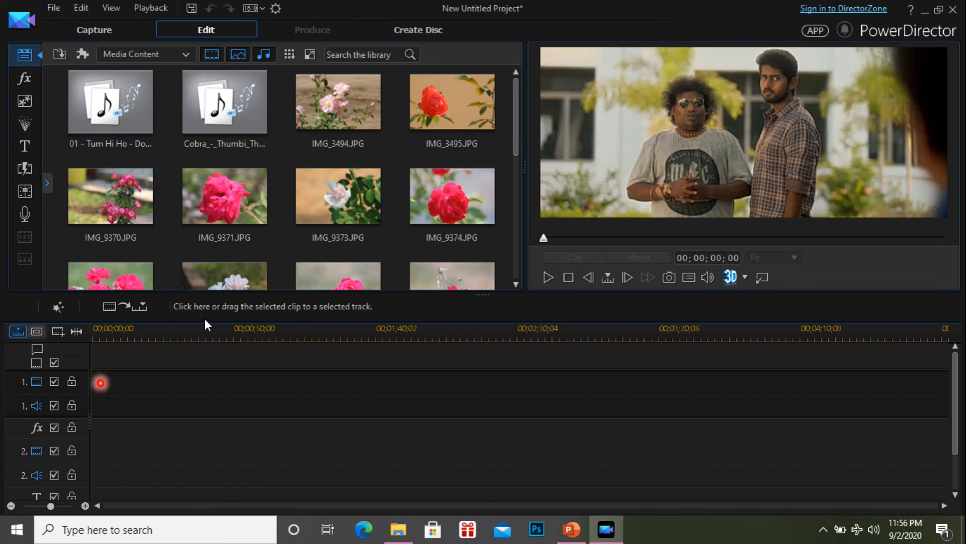
Step: Place the rose photos from the media library one after another on the first video track
{"action": "left_click", "coordinate": [386, 62]}
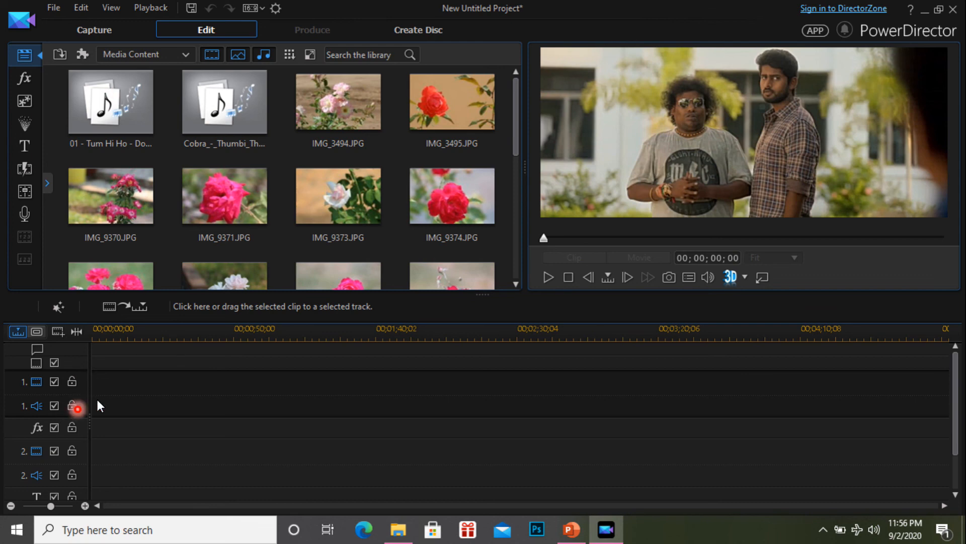
{"action": "left_click", "coordinate": [119, 385]}
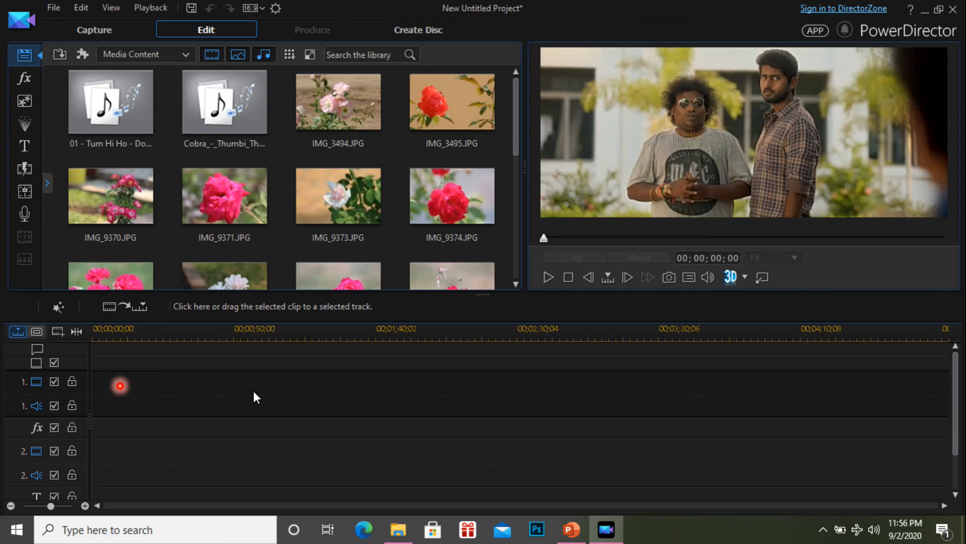
{"action": "left_click", "coordinate": [153, 330]}
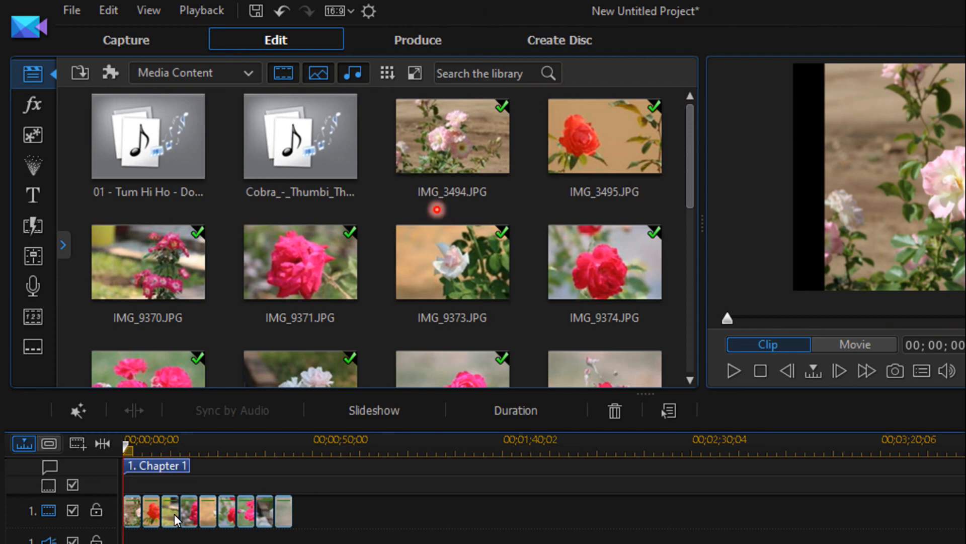
Step: Select all the photos on the first video track and group them into a slideshow
{"action": "left_click", "coordinate": [265, 506]}
{"action": "left_click", "coordinate": [319, 514]}
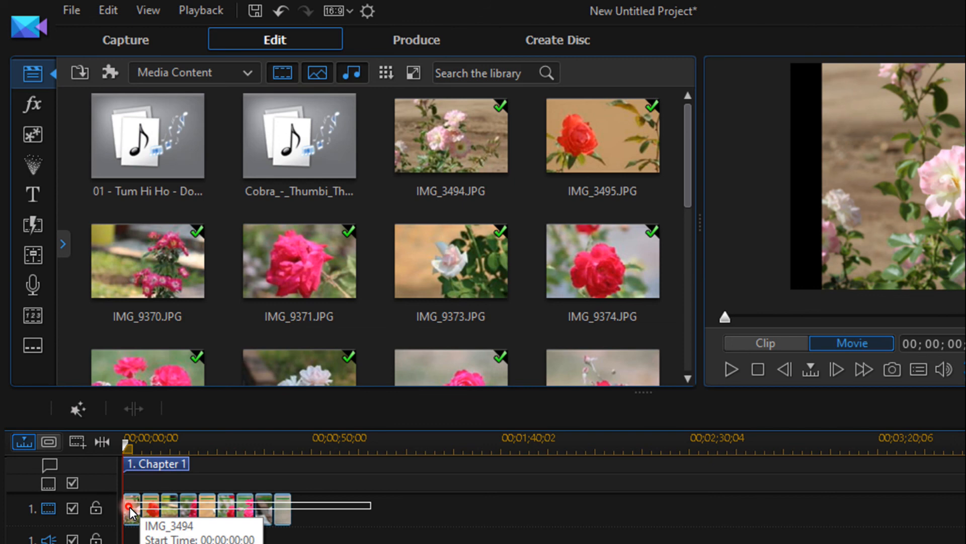
{"action": "left_click", "coordinate": [349, 470]}
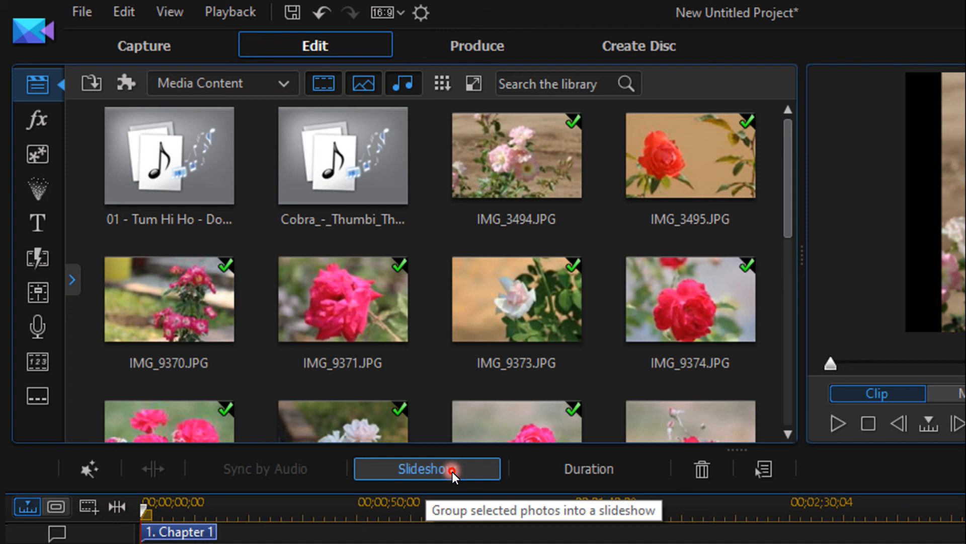
{"action": "left_click", "coordinate": [452, 472]}
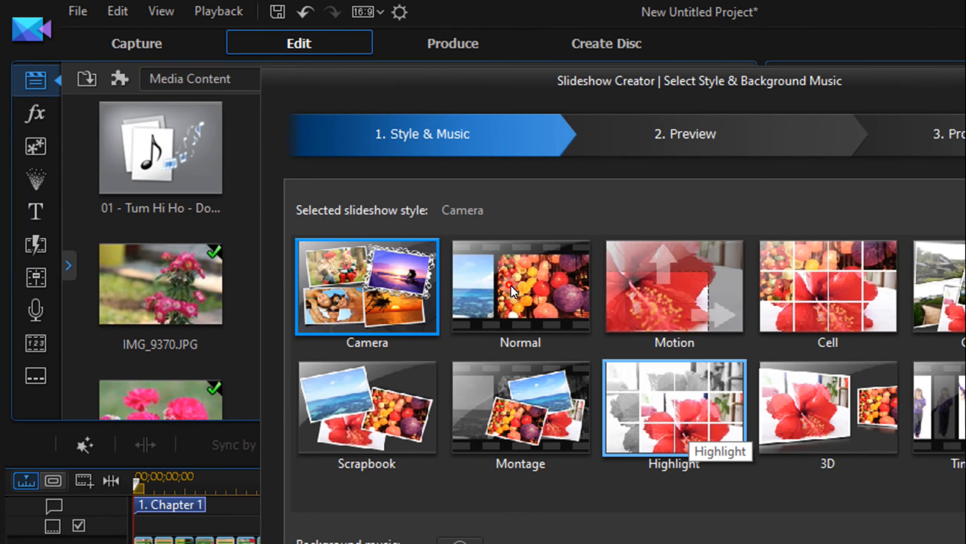
Step: Compare the slideshow styles, choose one for the photos, preview the result and proceed to production
{"action": "left_click", "coordinate": [377, 331]}
{"action": "left_click", "coordinate": [386, 281]}
{"action": "left_click", "coordinate": [474, 330]}
{"action": "left_click", "coordinate": [355, 392]}
{"action": "left_click", "coordinate": [548, 424]}
{"action": "left_click", "coordinate": [769, 438]}
{"action": "left_click", "coordinate": [614, 417]}
{"action": "double_click", "coordinate": [557, 294]}
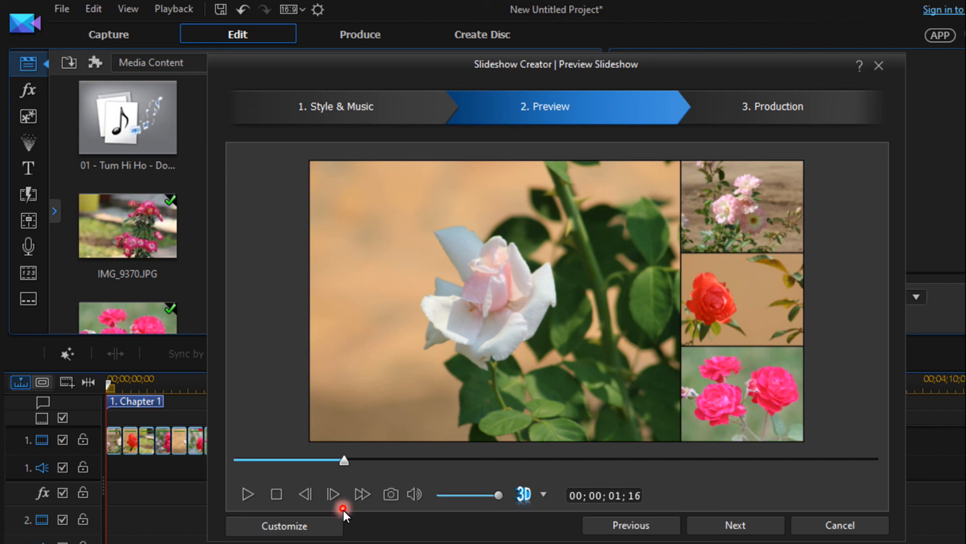
{"action": "left_click", "coordinate": [740, 525]}
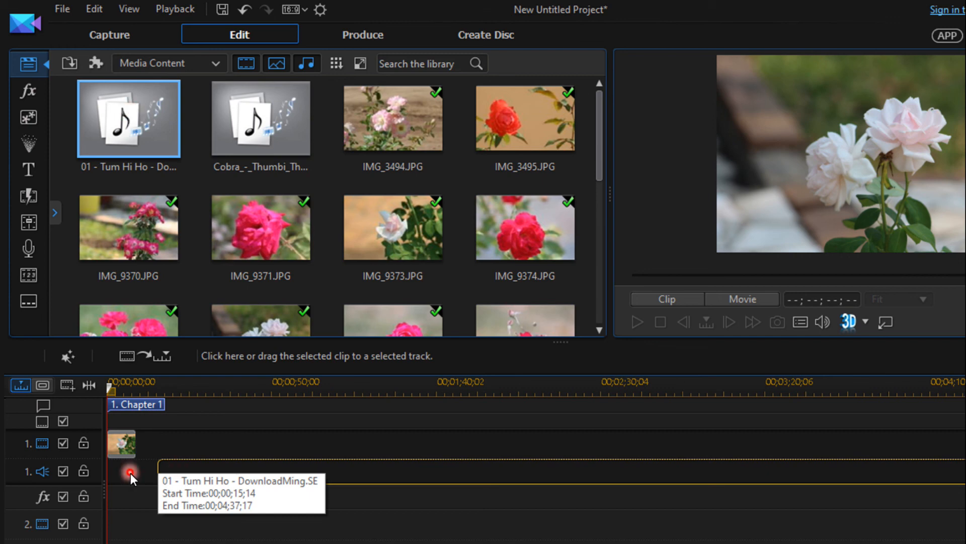
Step: Add the 01 - Tum Hi Ho song to the first audio track and match its length to the slideshow clip
{"action": "left_click_drag", "start_coordinate": [131, 473], "coordinate": [131, 473]}
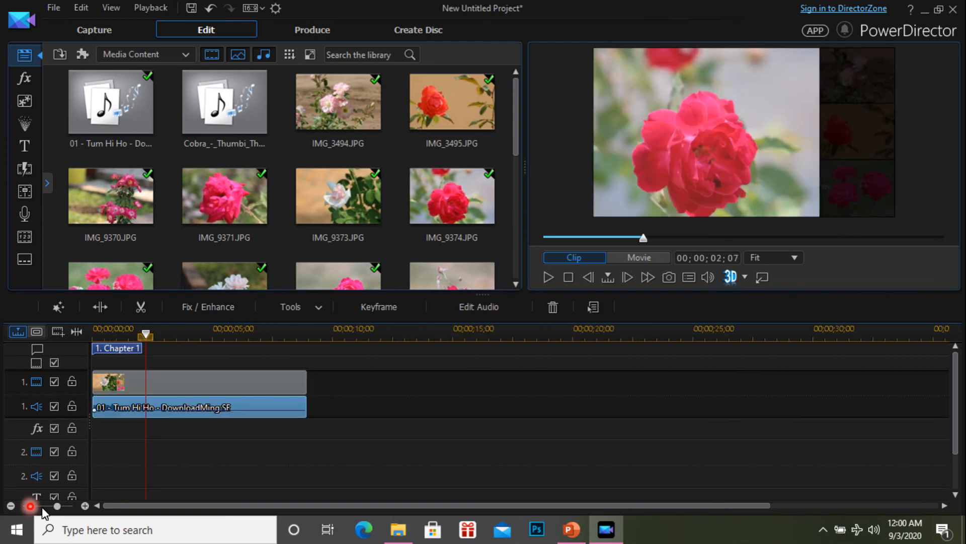
{"action": "left_click", "coordinate": [56, 505]}
{"action": "left_click", "coordinate": [286, 383]}
{"action": "left_click", "coordinate": [279, 410]}
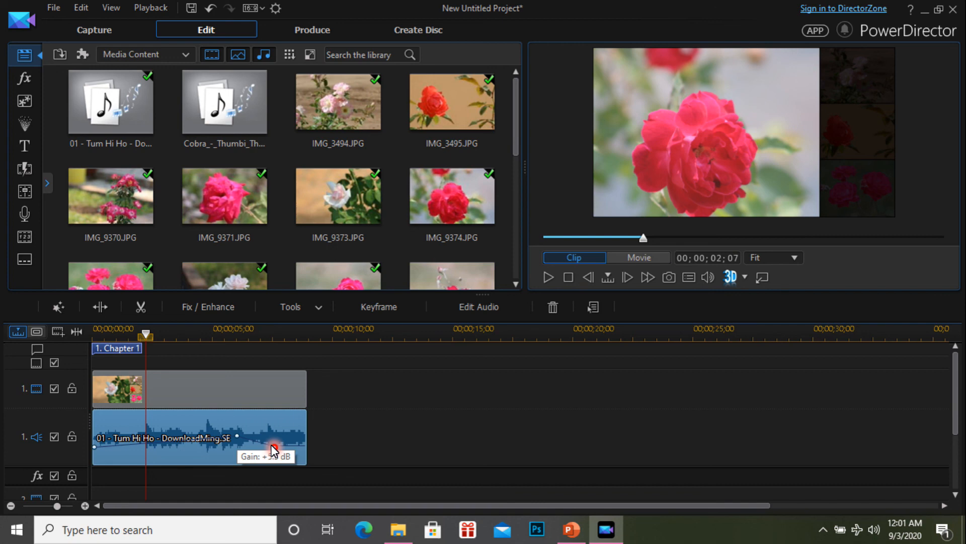
Step: Add volume keyframes on the Tum Hi Ho audio clip to vary its gain in the second half
{"action": "left_click", "coordinate": [228, 431]}
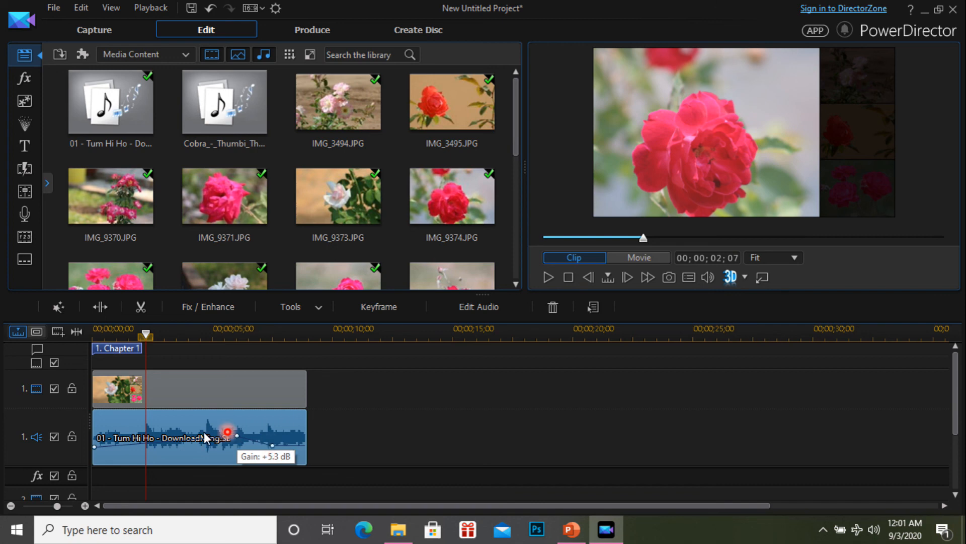
{"action": "left_click_drag", "start_coordinate": [228, 432], "coordinate": [263, 442]}
{"action": "left_click_drag", "start_coordinate": [264, 442], "coordinate": [289, 435]}
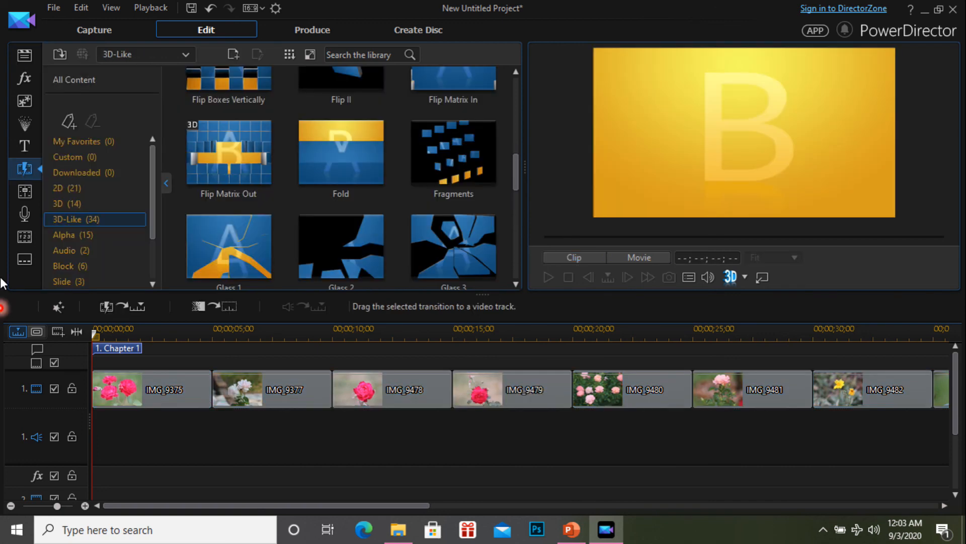
Step: Apply the Flip Matrix Out transition between the IMG_9375 and IMG_9377 photos on the first video track
{"action": "left_click", "coordinate": [21, 176]}
{"action": "left_click_drag", "start_coordinate": [204, 147], "coordinate": [210, 394]}
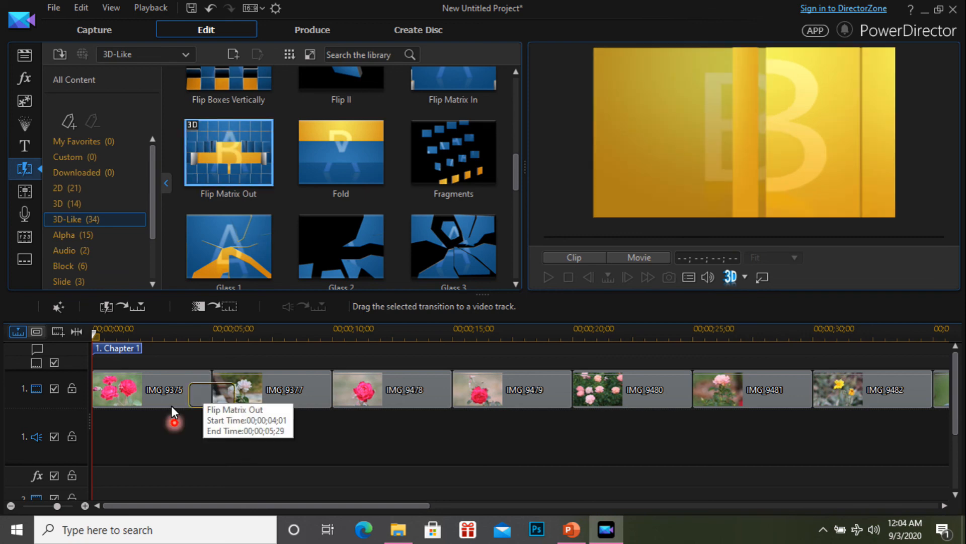
{"action": "left_click", "coordinate": [225, 153]}
{"action": "left_click", "coordinate": [271, 204]}
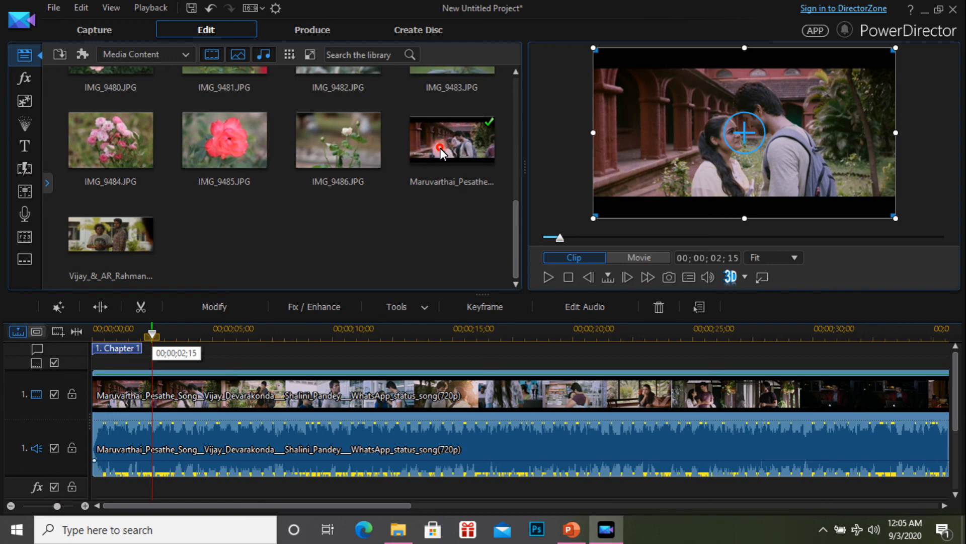
Step: Place the Maruvarthai_Pesathe video from the media library at the start of the first video track
{"action": "mouse_move", "coordinate": [440, 148]}
{"action": "left_mouse_down"}
{"action": "mouse_move", "coordinate": [368, 234]}
{"action": "mouse_move", "coordinate": [175, 405]}
{"action": "mouse_move", "coordinate": [171, 425]}
{"action": "mouse_move", "coordinate": [224, 425]}
{"action": "mouse_move", "coordinate": [219, 436]}
{"action": "mouse_move", "coordinate": [229, 451]}
{"action": "mouse_move", "coordinate": [247, 386]}
{"action": "mouse_move", "coordinate": [251, 402]}
{"action": "left_mouse_up"}
{"action": "double_click", "coordinate": [367, 408]}
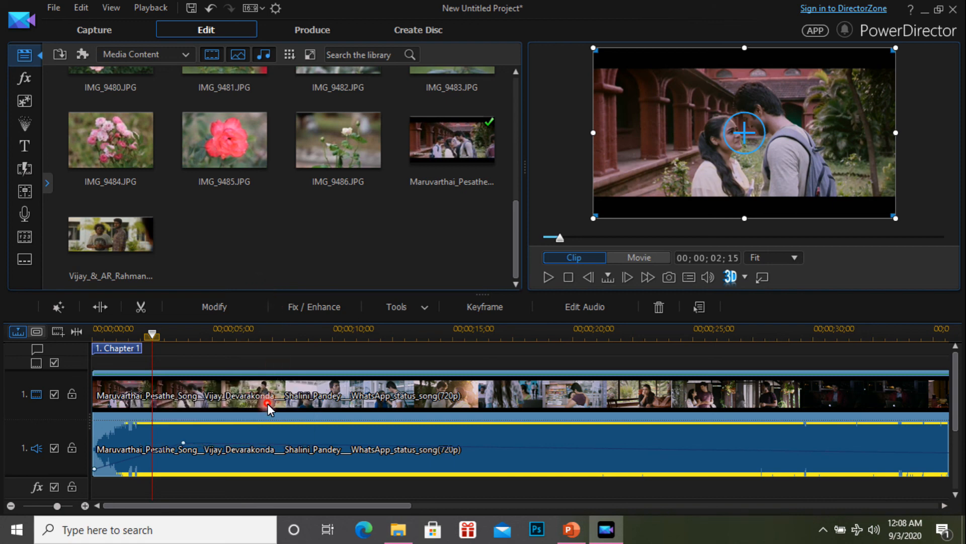
Step: Replace the Maruvarthai_Pesathe clip's own audio with the 01 - Tum Hi Ho song on the first audio track
{"action": "right_click", "coordinate": [267, 403]}
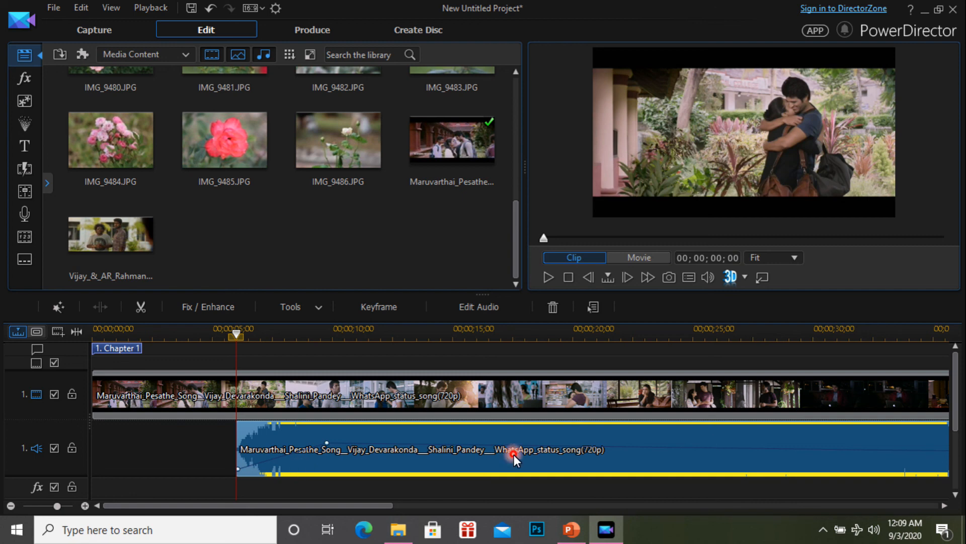
{"action": "key", "text": "Delete"}
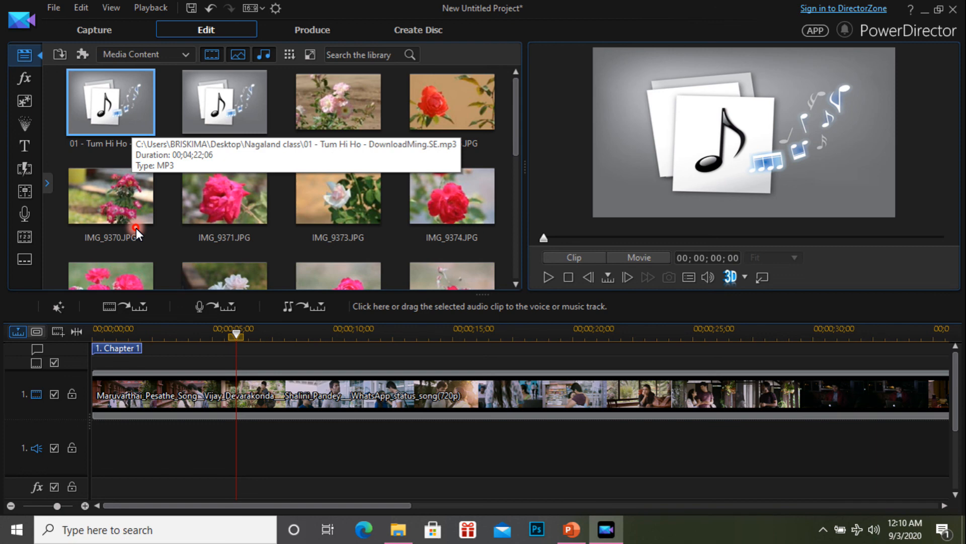
{"action": "left_click_drag", "start_coordinate": [125, 123], "coordinate": [102, 448]}
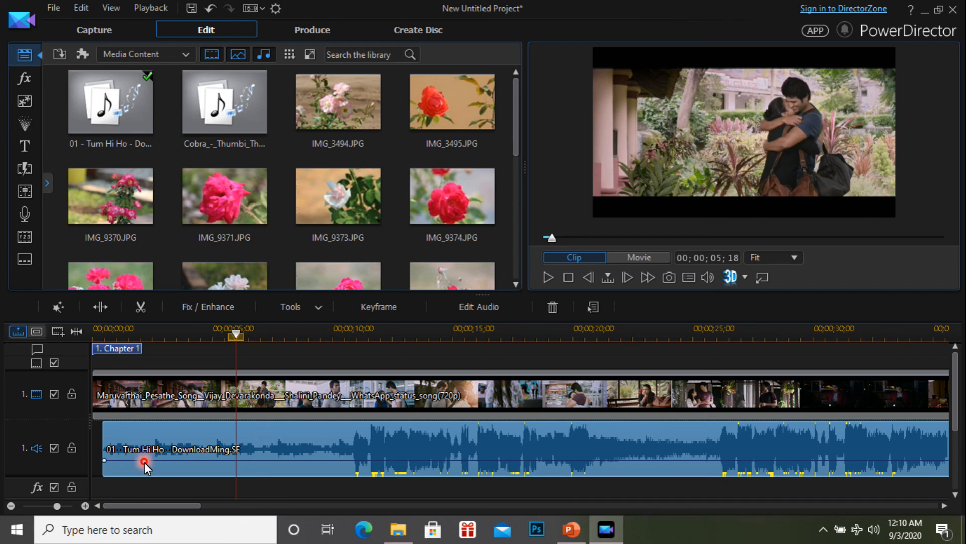
{"action": "left_click", "coordinate": [201, 455]}
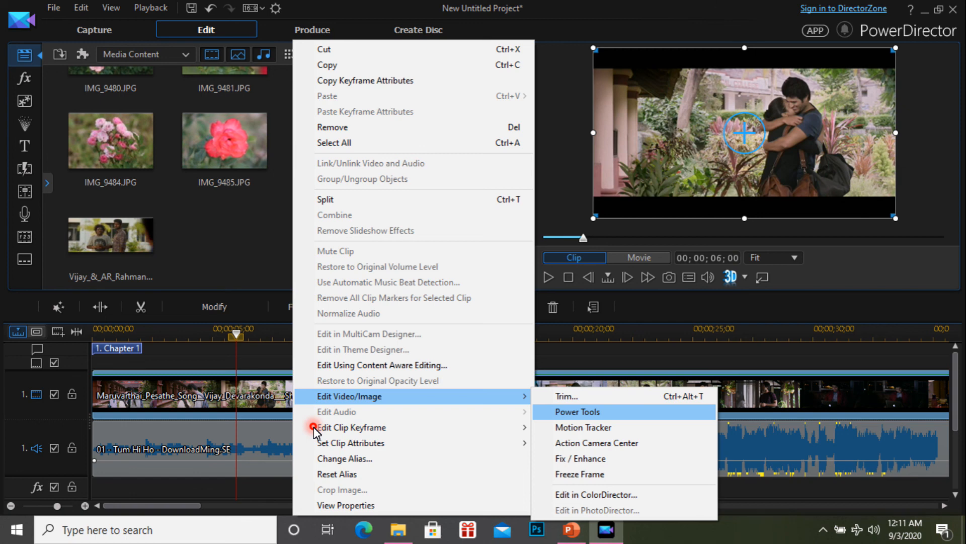
Step: Open the video clip's Power Tools and view the Video Speed adjustment
{"action": "key", "text": "Return"}
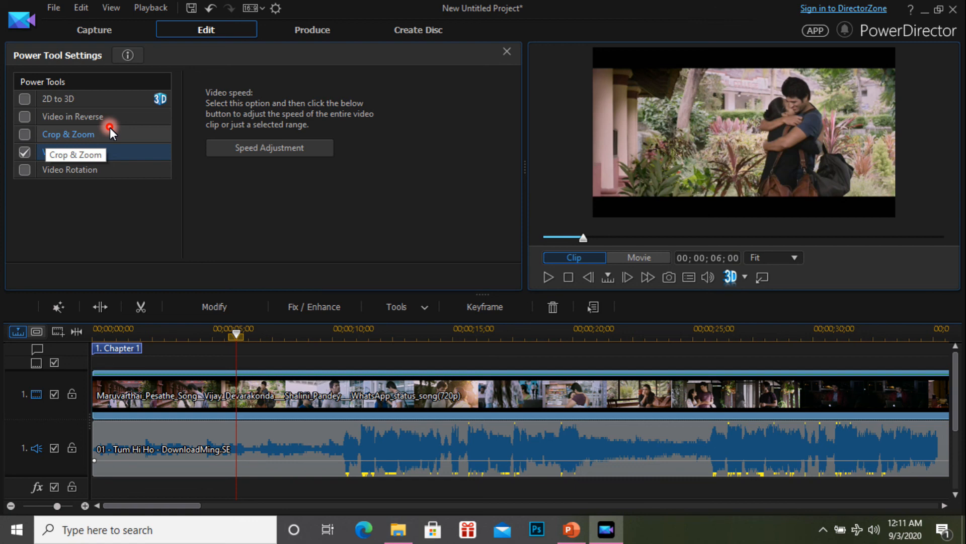
{"action": "left_click", "coordinate": [119, 150]}
{"action": "left_click", "coordinate": [247, 147]}
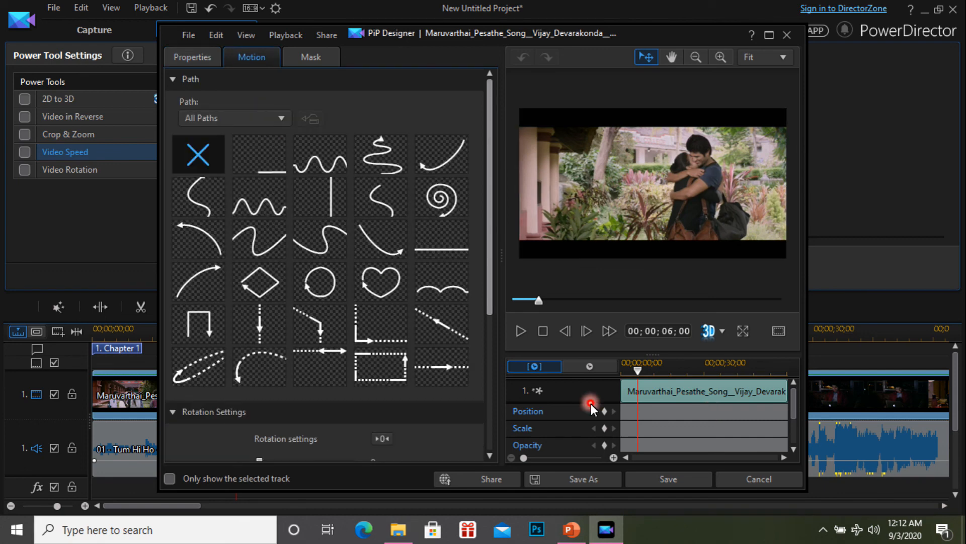
Step: Apply the heart-shaped mask to the video clip in PiP Designer, shrinking it around the couple
{"action": "left_click", "coordinate": [591, 409]}
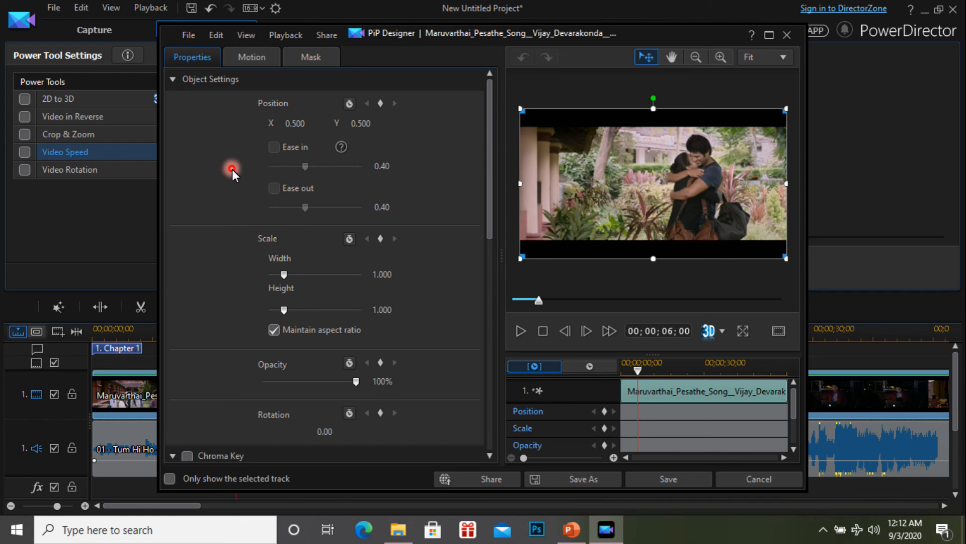
{"action": "key", "text": "ctrl+Tab"}
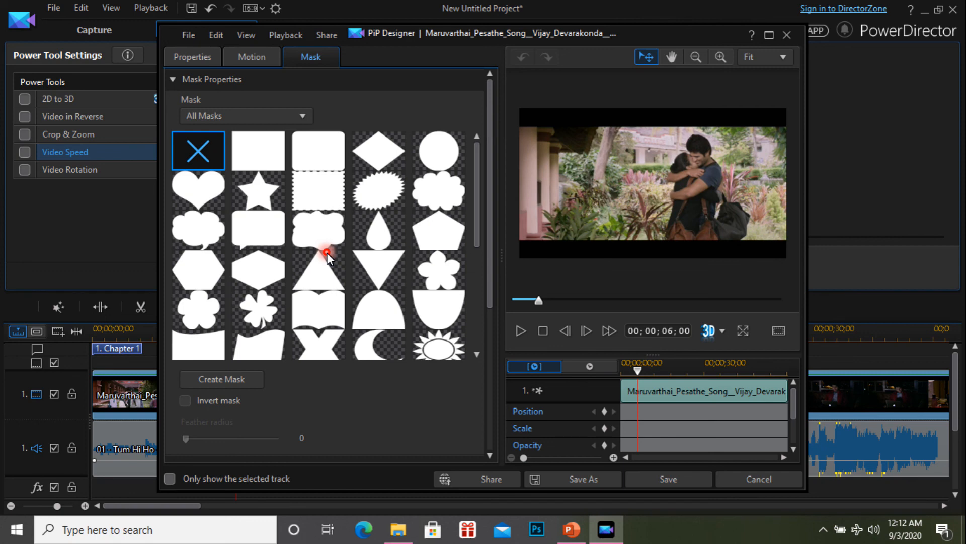
{"action": "key", "text": "Down"}
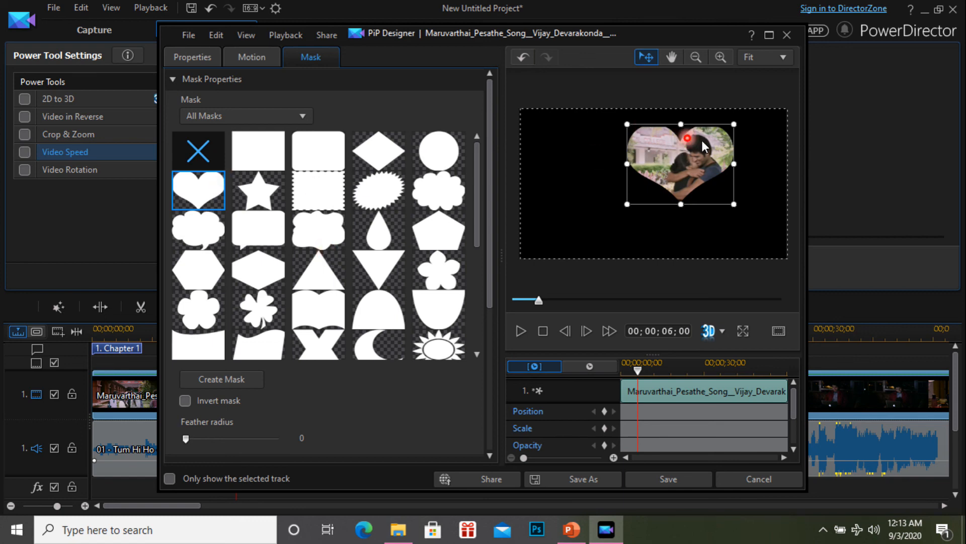
{"action": "left_click", "coordinate": [680, 172]}
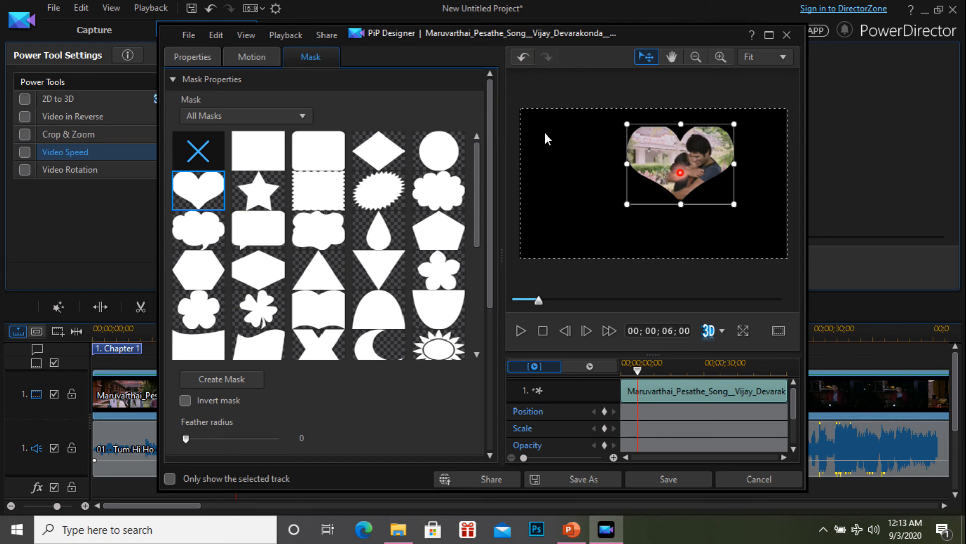
{"action": "left_click", "coordinate": [623, 87]}
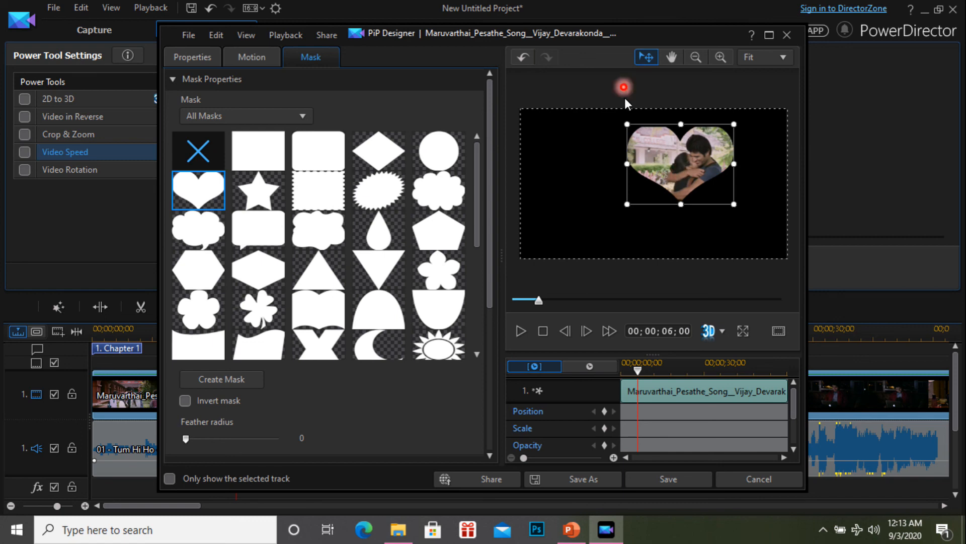
{"action": "left_click", "coordinate": [702, 129]}
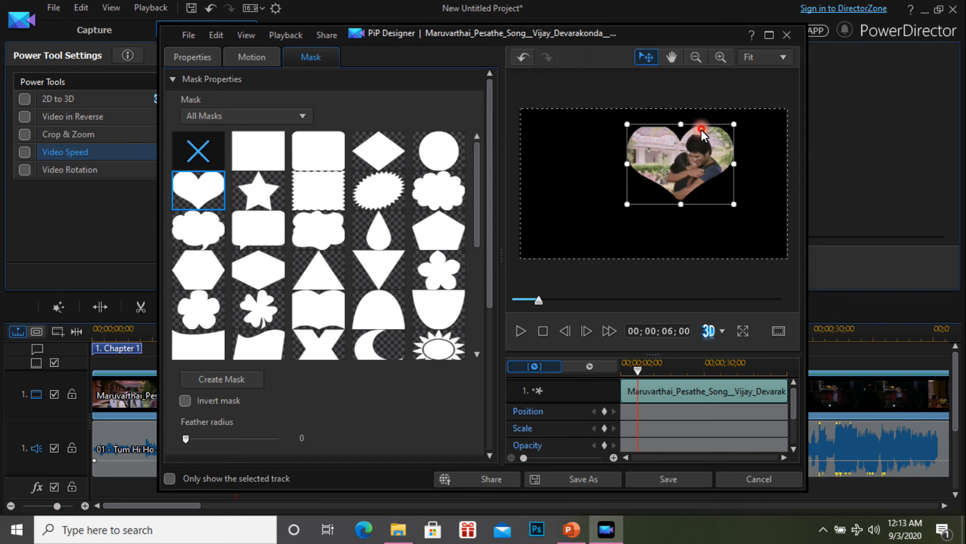
{"action": "left_click", "coordinate": [661, 129]}
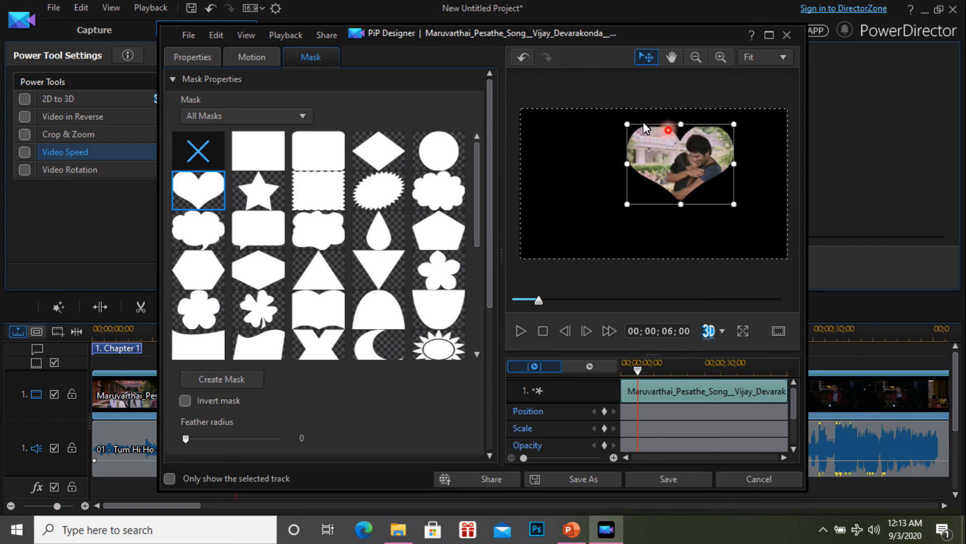
{"action": "left_click", "coordinate": [675, 192]}
{"action": "left_click", "coordinate": [649, 214]}
{"action": "left_click", "coordinate": [144, 164]}
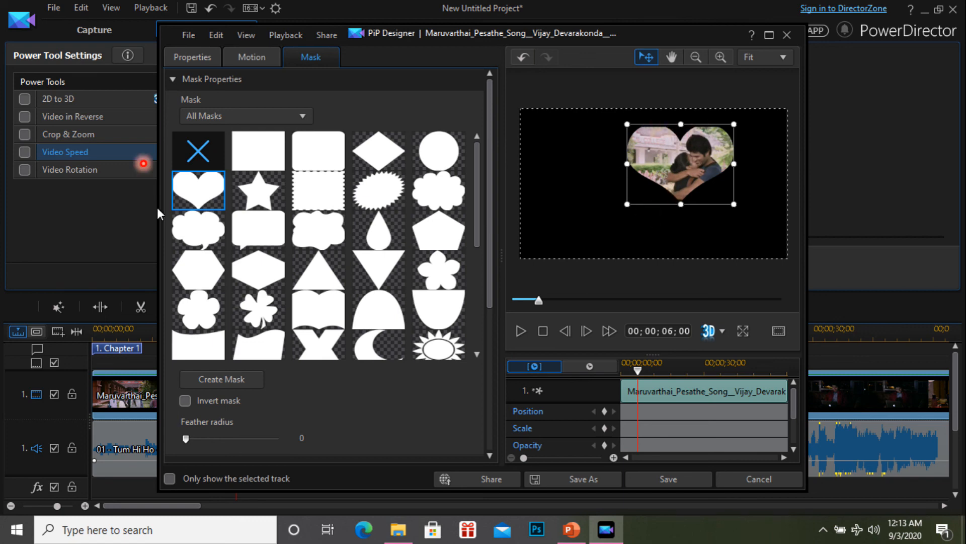
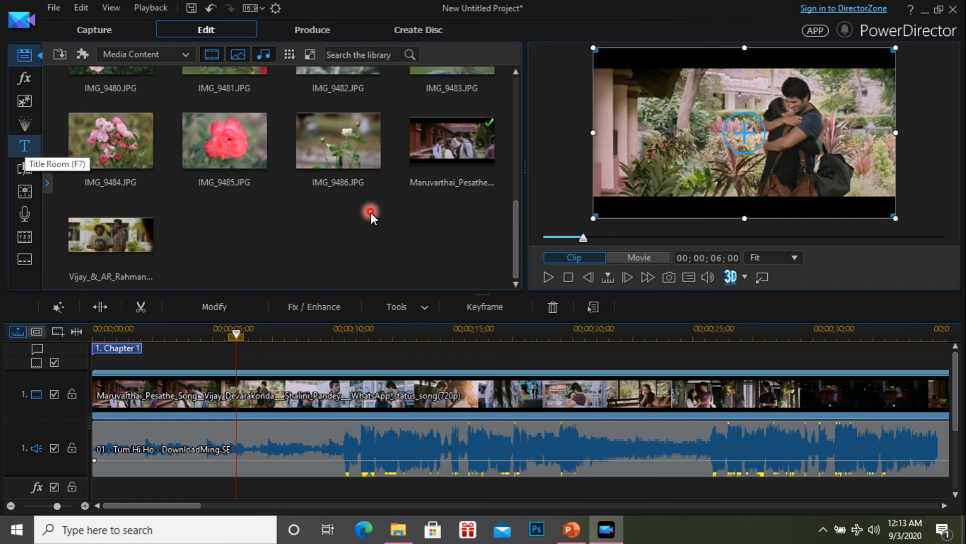
Step: Open the custom NEW 1 title in Title Designer and review its effects and motion paths
{"action": "key", "text": "F7"}
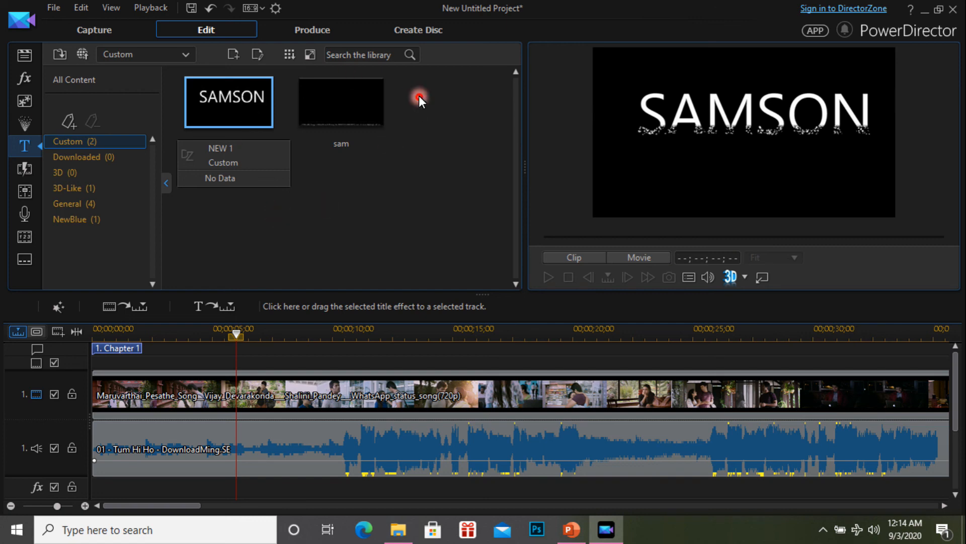
{"action": "double_click", "coordinate": [219, 104]}
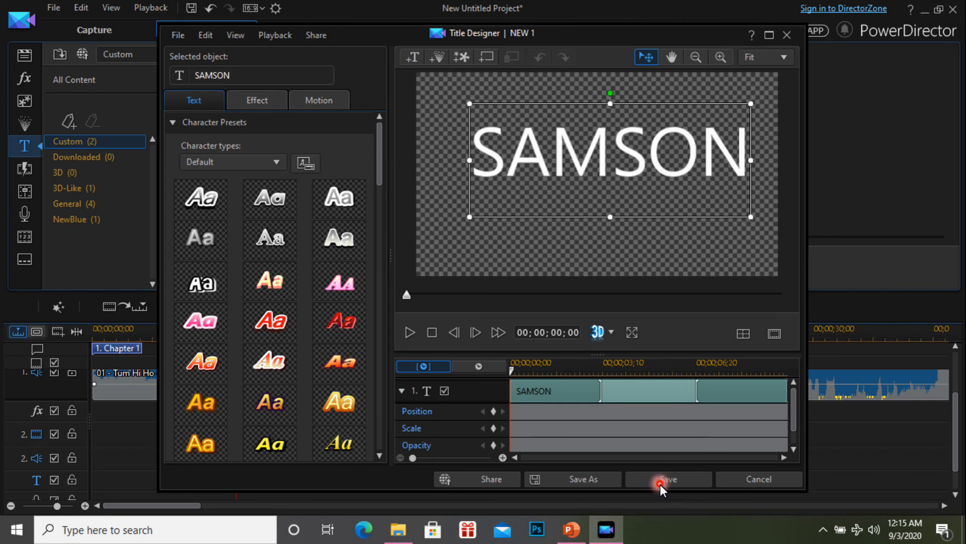
{"action": "left_click", "coordinate": [257, 100]}
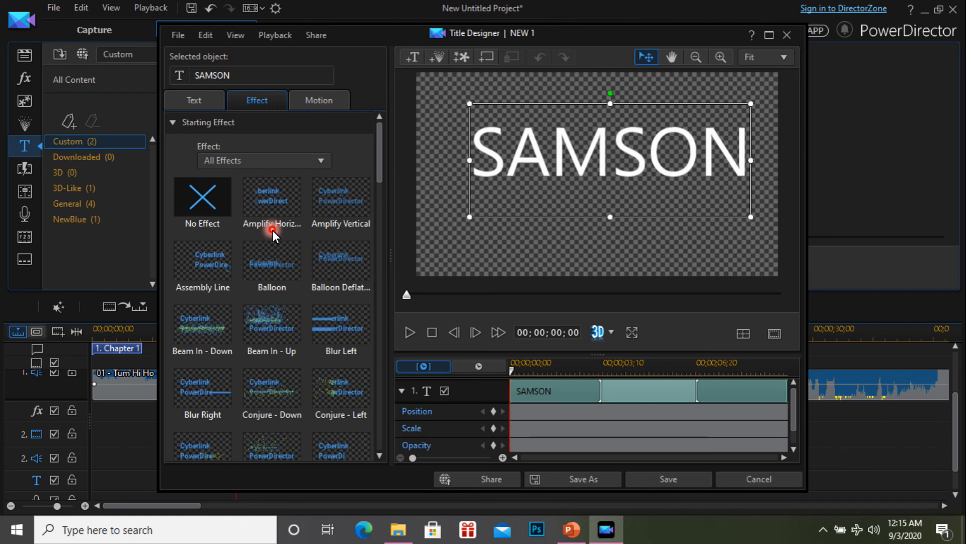
{"action": "key", "text": "ctrl+Tab"}
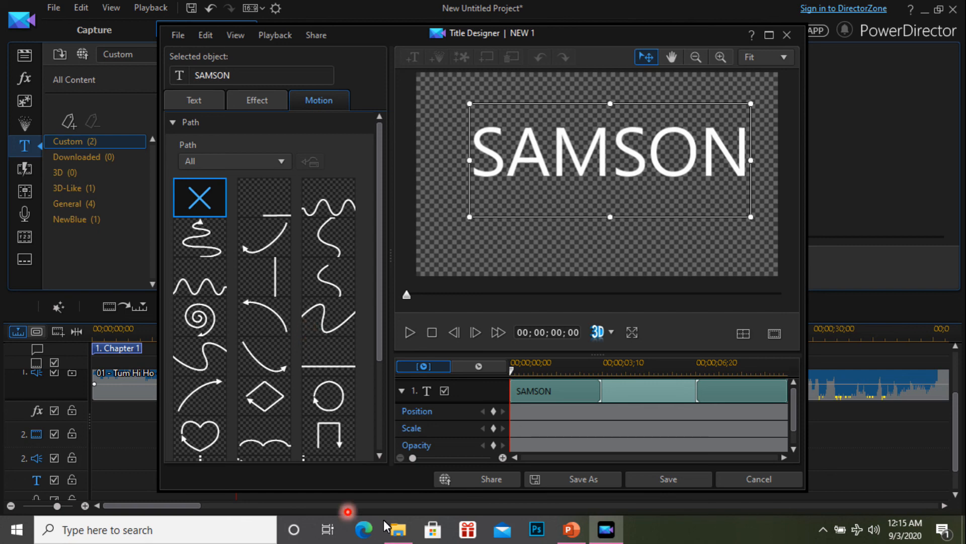
{"action": "left_click", "coordinate": [701, 481]}
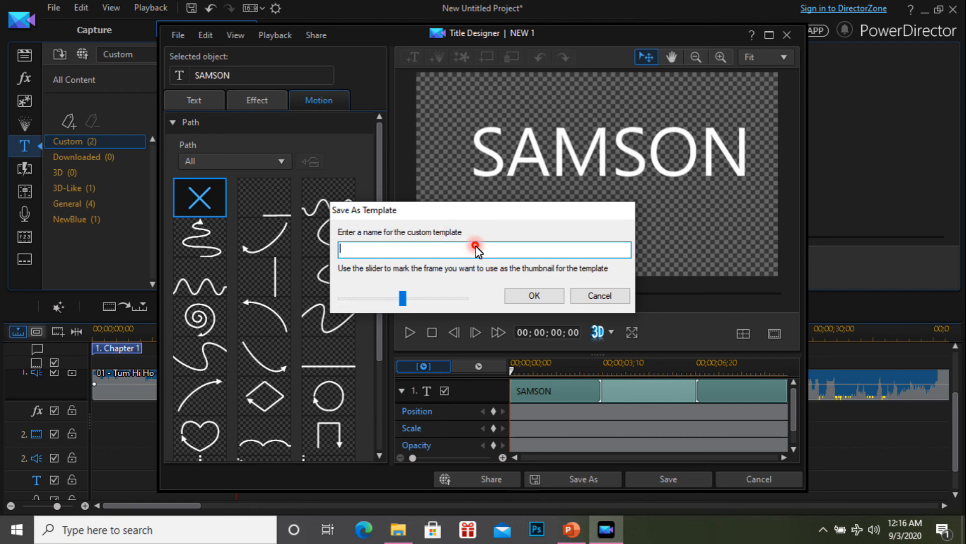
{"action": "key", "text": "Return"}
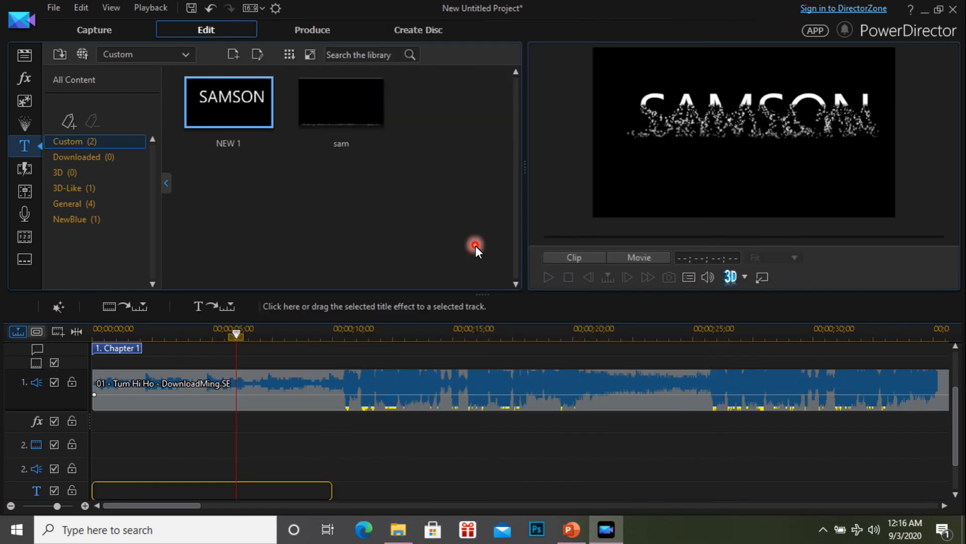
Step: Place the custom NEW 1 title at the start of the title track, over the video
{"action": "left_click", "coordinate": [246, 98]}
{"action": "left_click_drag", "start_coordinate": [306, 474], "coordinate": [306, 474]}
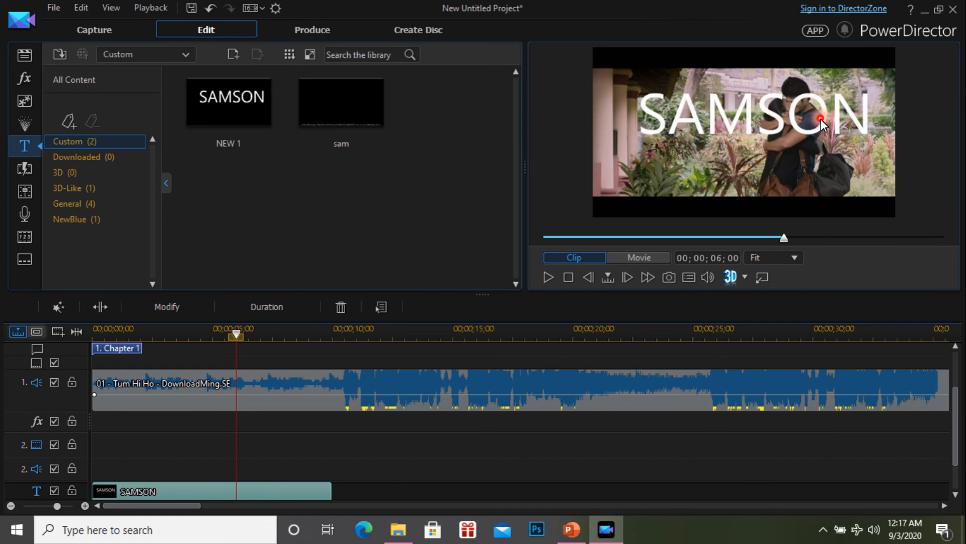
{"action": "left_click", "coordinate": [171, 333]}
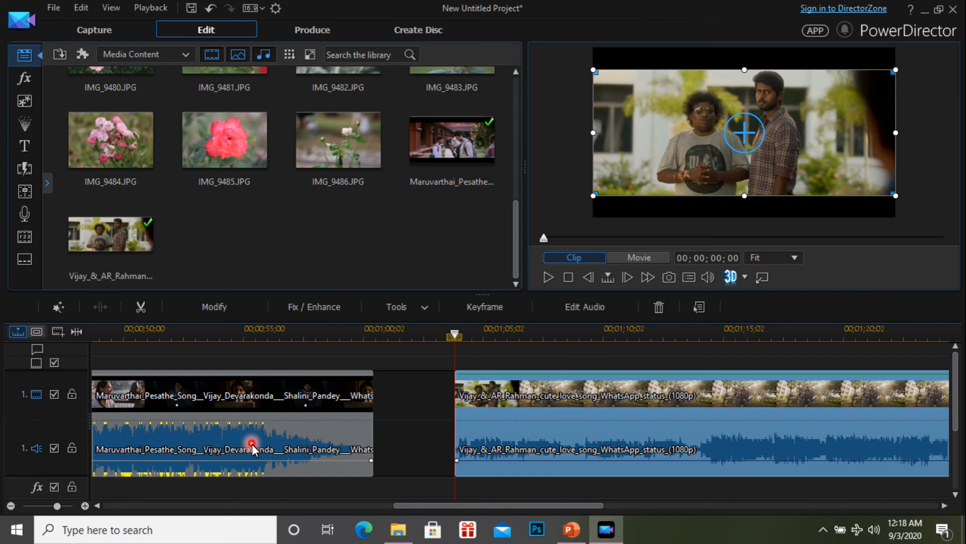
Step: Close the gap between the two video clips and add the Break Apart 2 transition between them
{"action": "left_click_drag", "start_coordinate": [553, 395], "coordinate": [473, 395]}
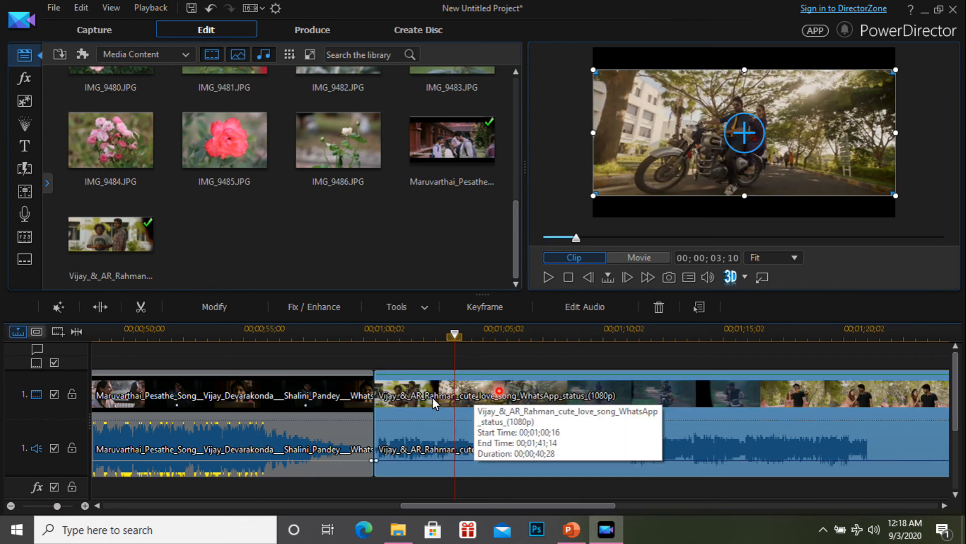
{"action": "key", "text": "F8"}
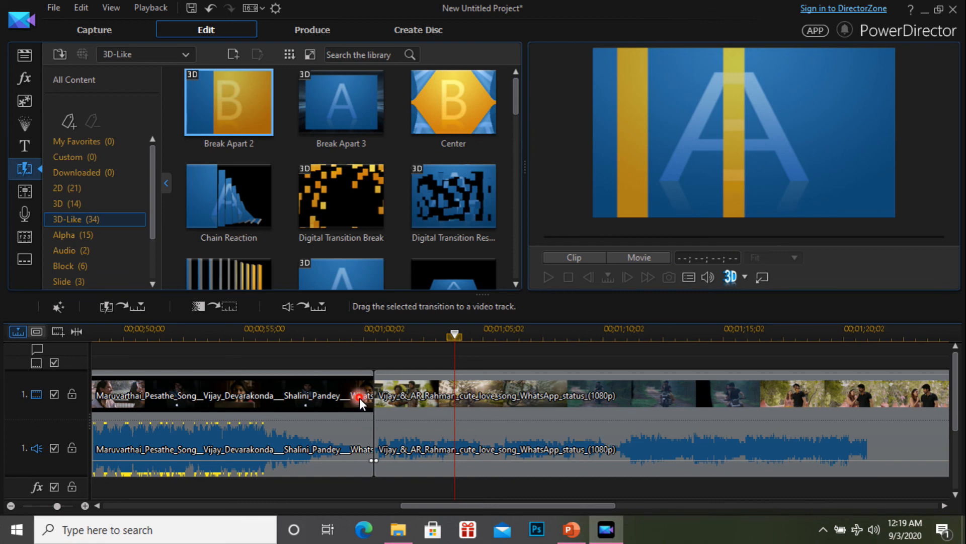
{"action": "left_click_drag", "start_coordinate": [229, 102], "coordinate": [359, 398]}
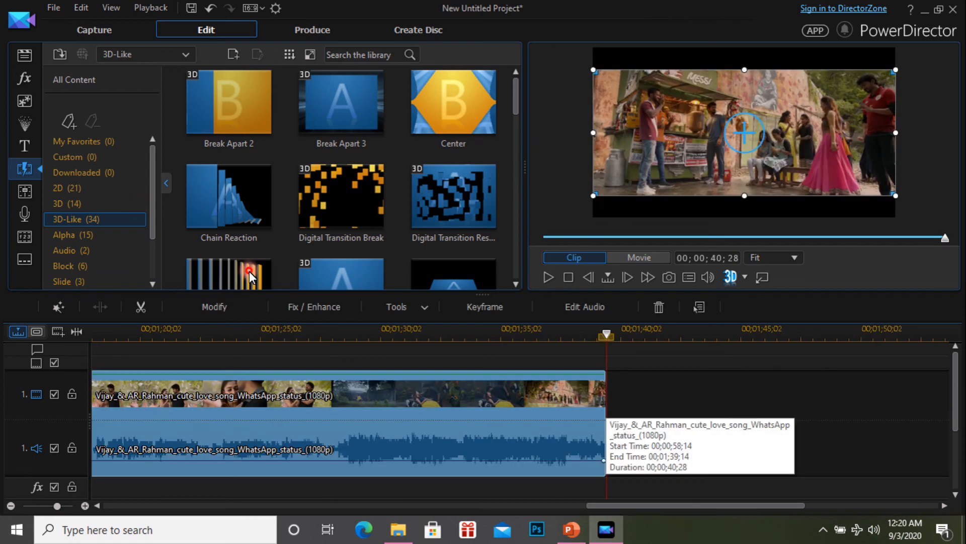
Step: Open the production settings and view the Standard 2D file formats for exporting the video
{"action": "left_click", "coordinate": [351, 403]}
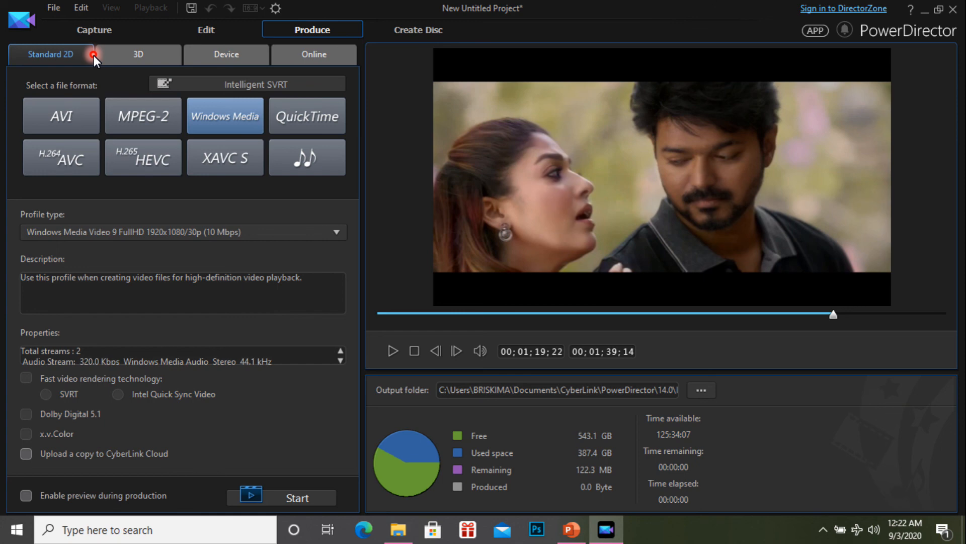
{"action": "left_click", "coordinate": [313, 27]}
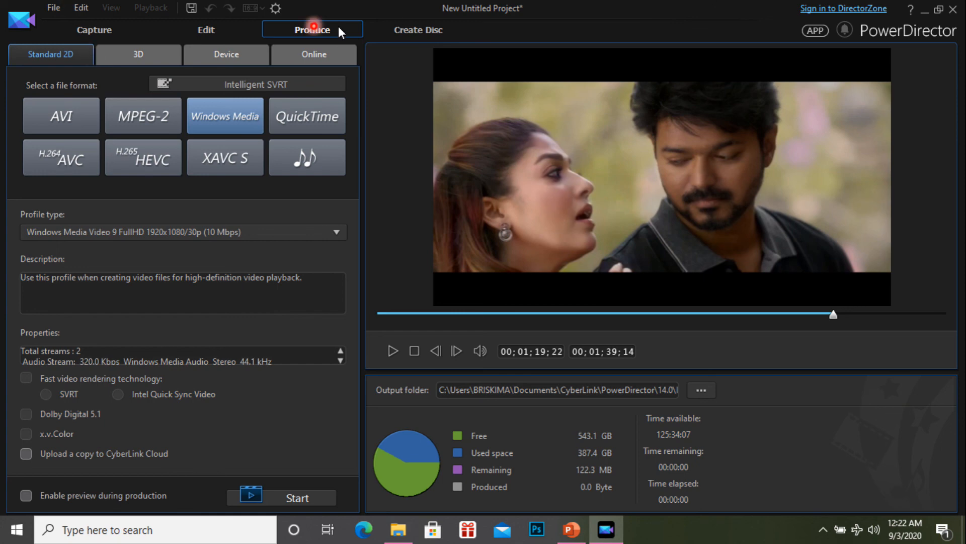